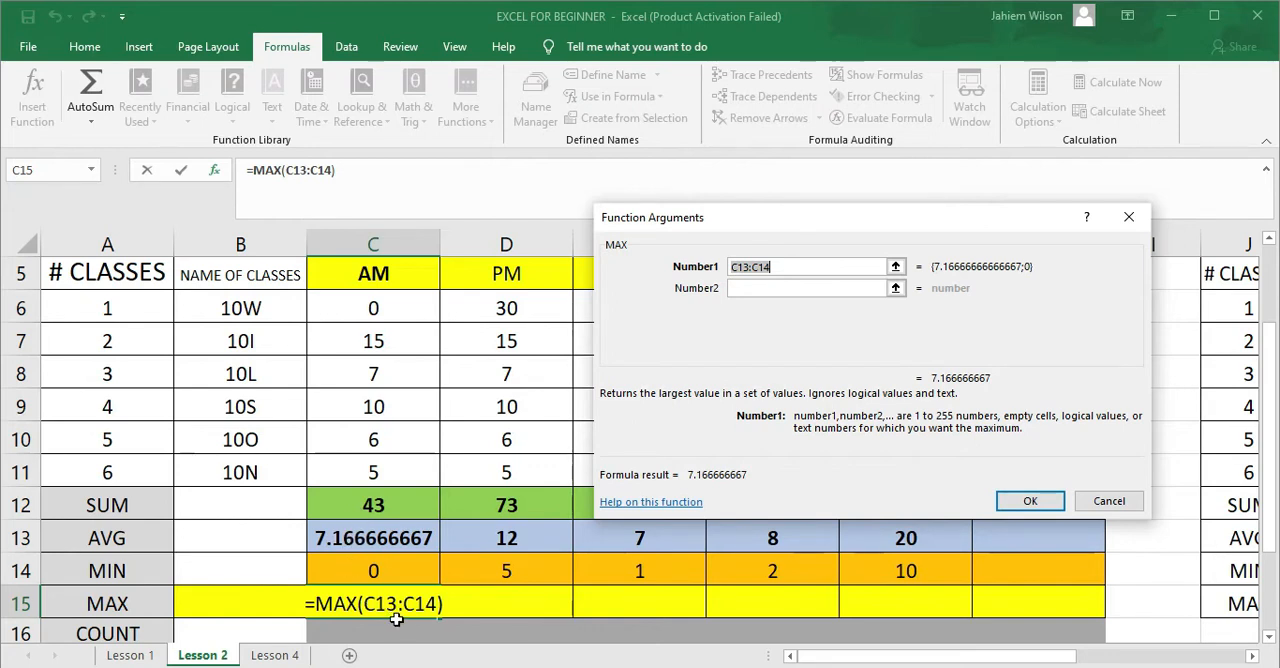
Set the MAX function's range in C15 to C6:C11, then review the cell's completed formula
left_click(748, 267)
key("BackSpace")
key("BackSpace")
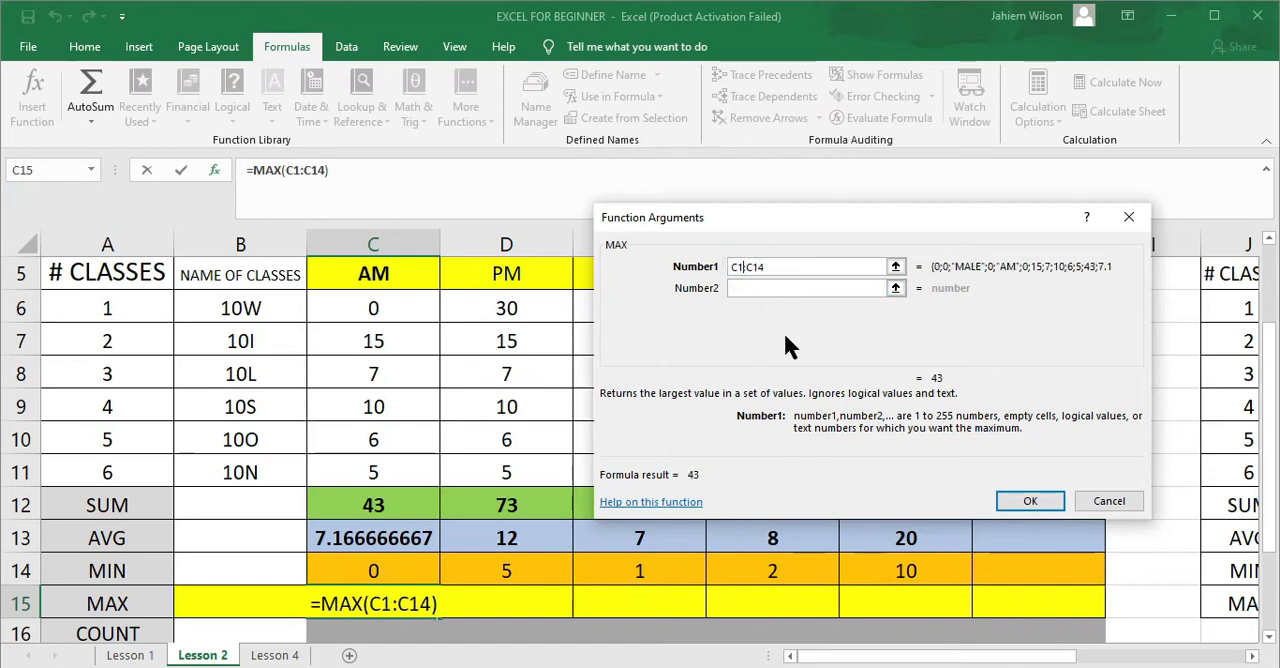
type("6")
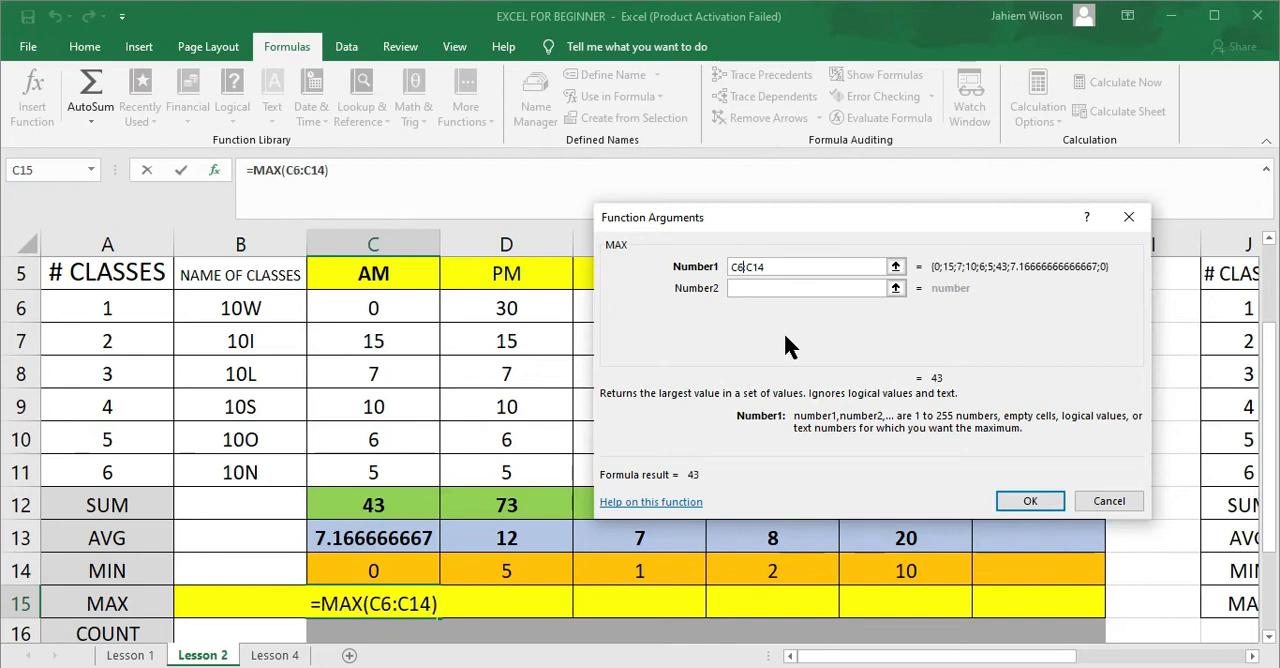
left_click(771, 266)
key("BackSpace")
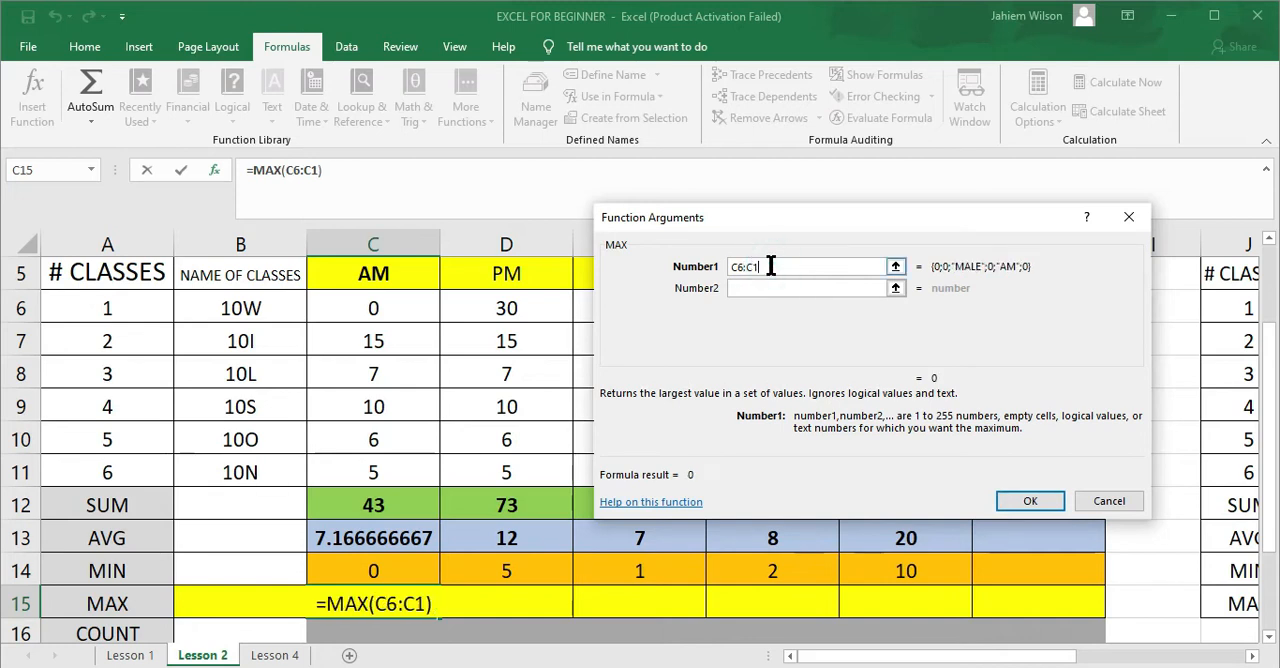
type("1")
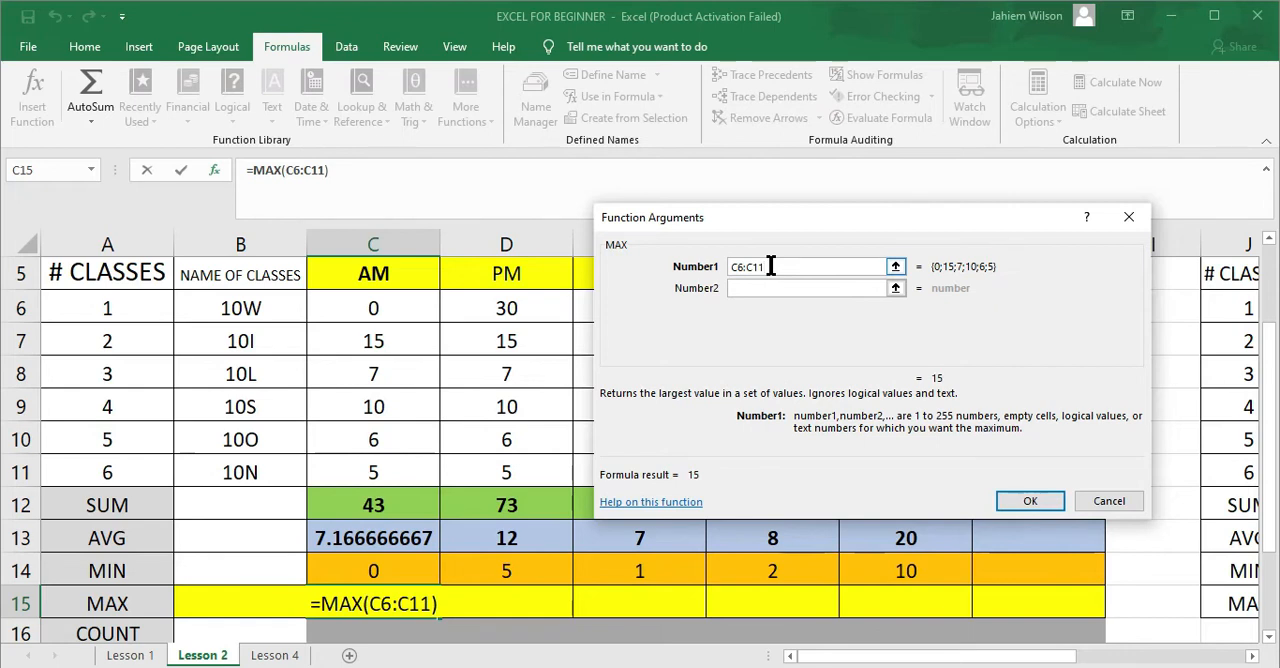
key("Return")
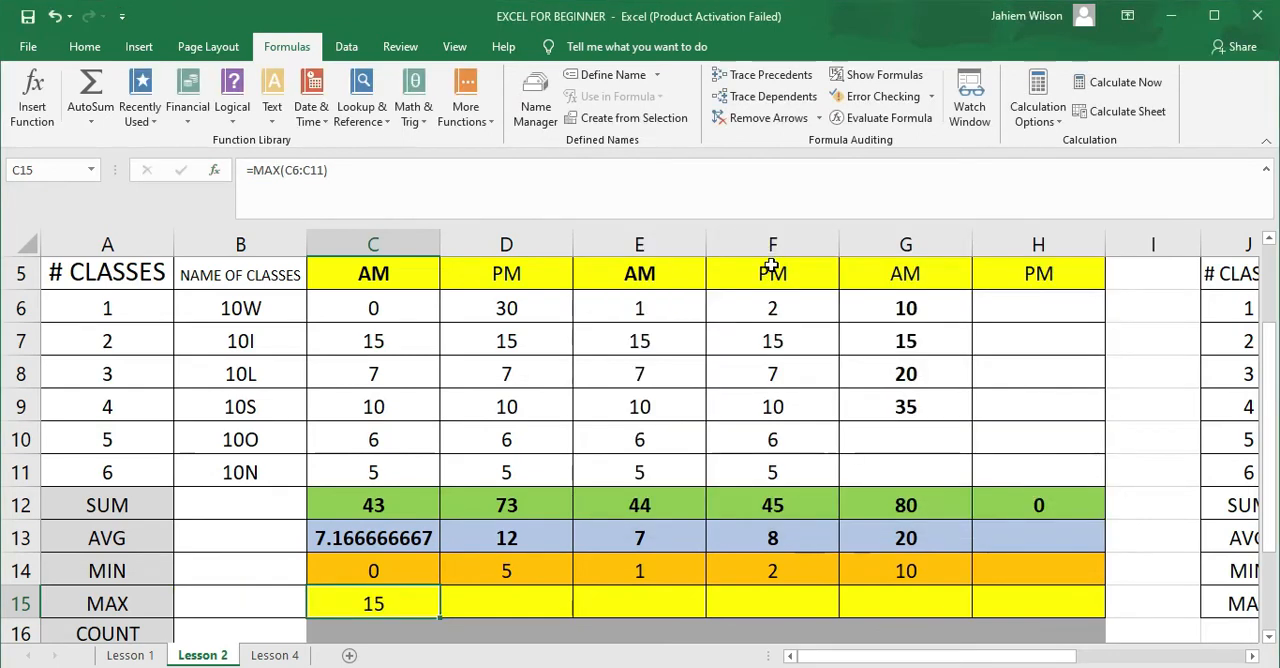
double_click(383, 602)
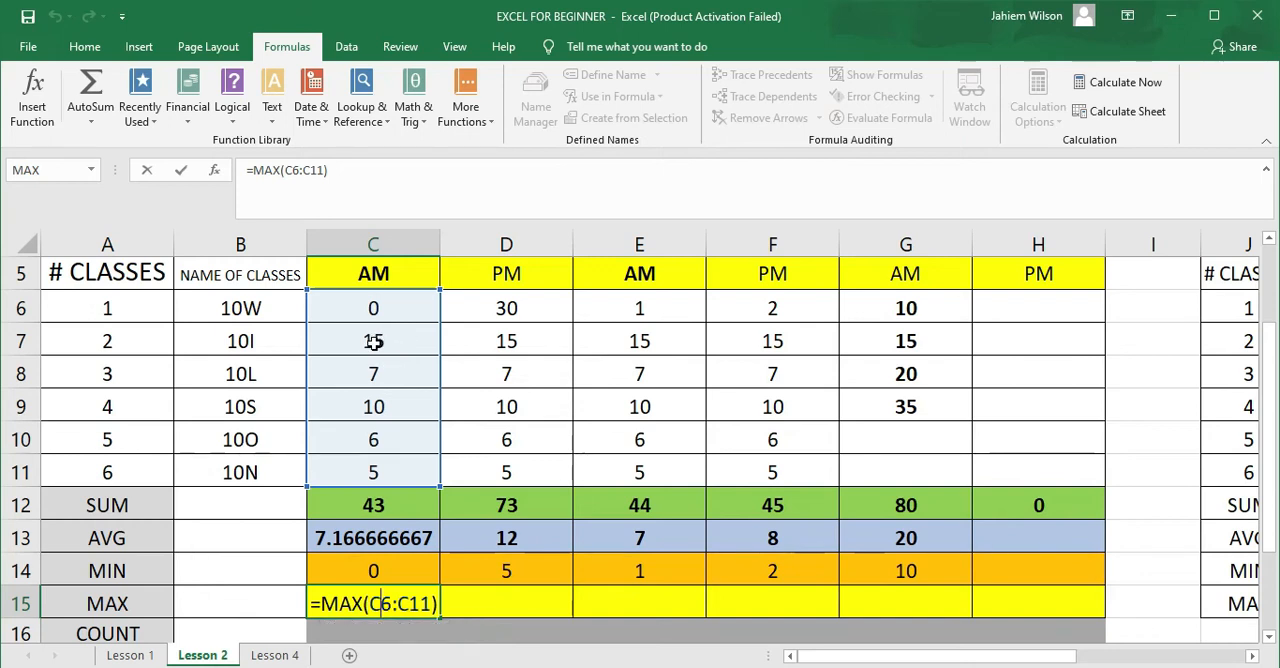
key("Return")
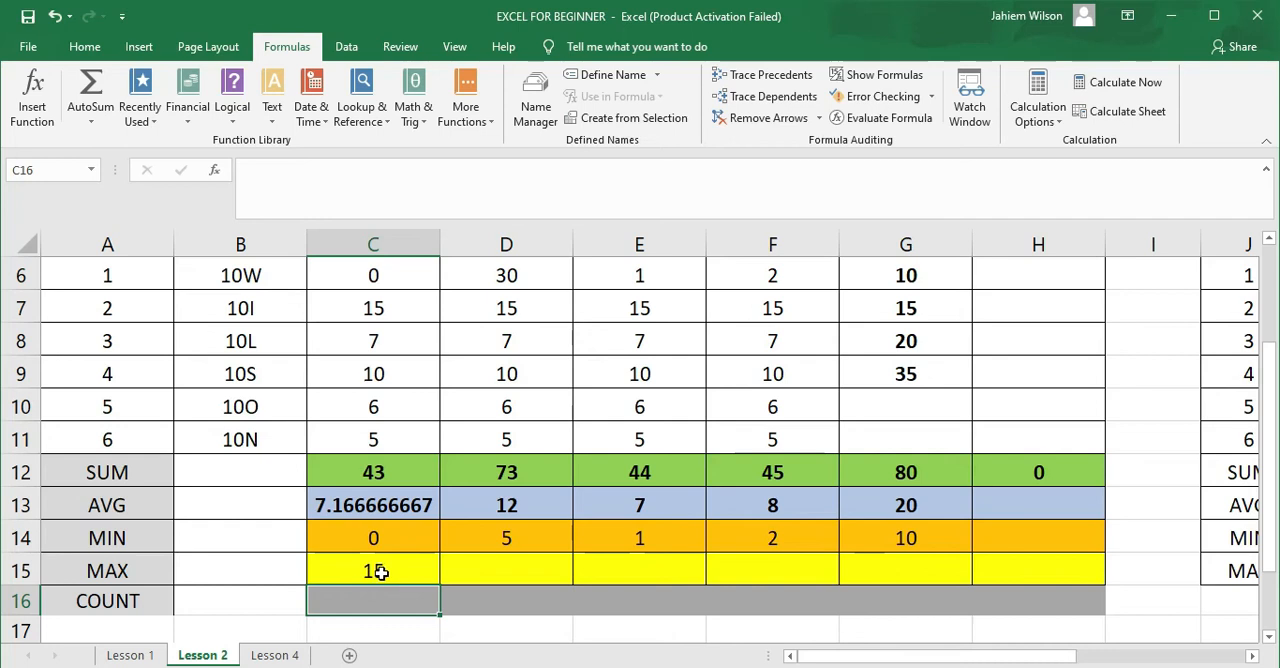
Use the AutoSum Max function in D15 to find the largest value in D6:D11
left_click(483, 573)
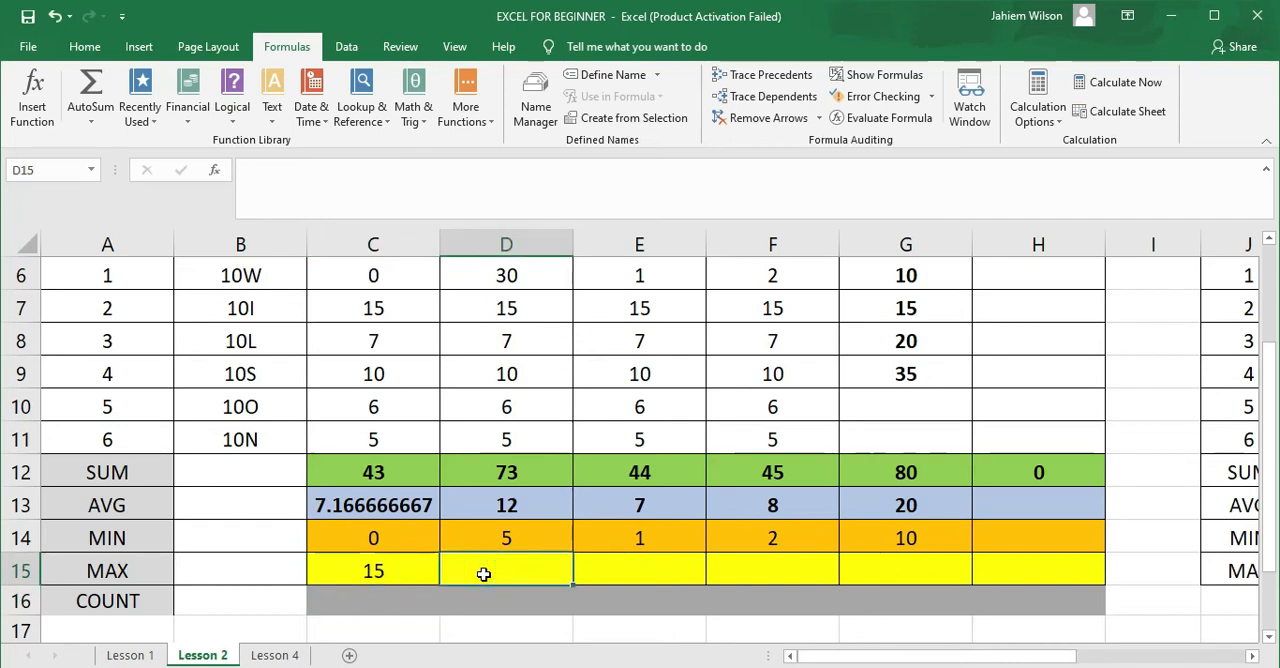
left_click(97, 117)
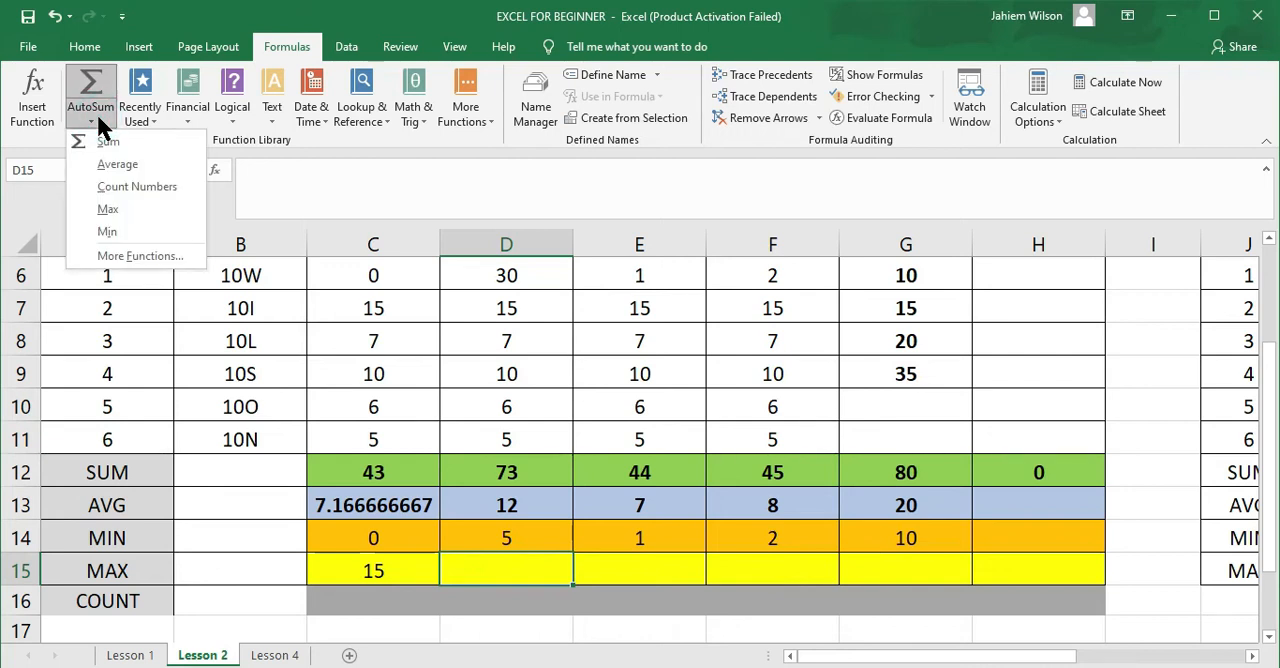
left_click(110, 212)
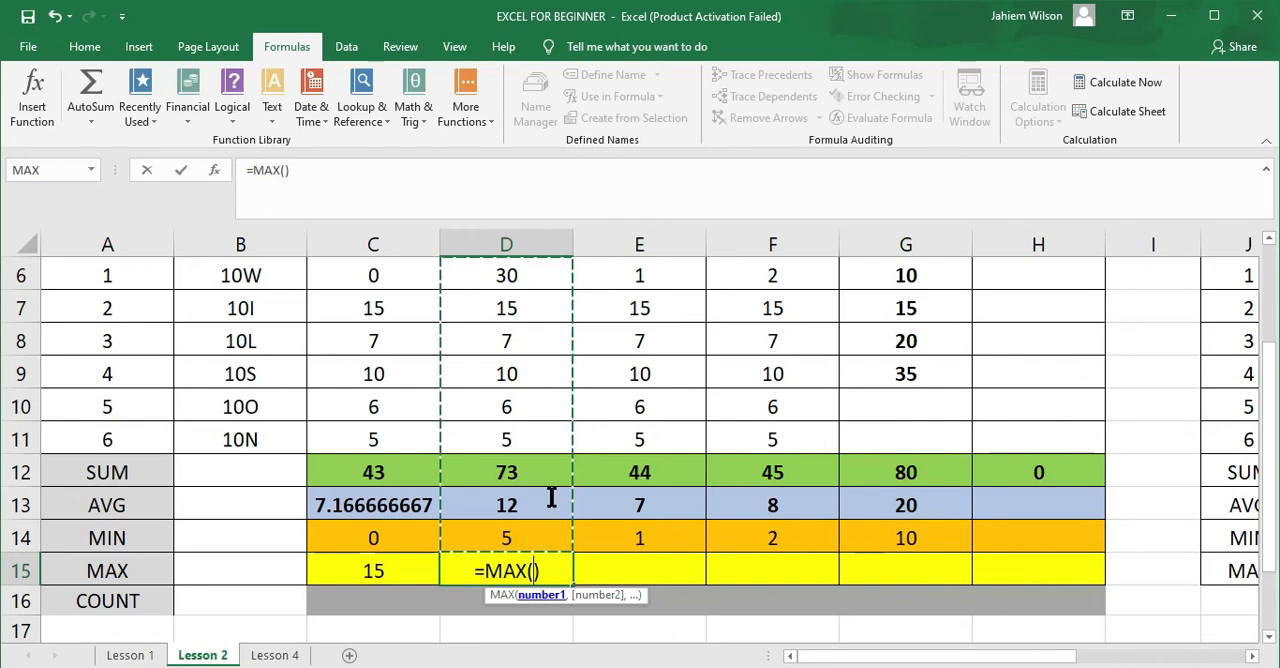
left_click(533, 571)
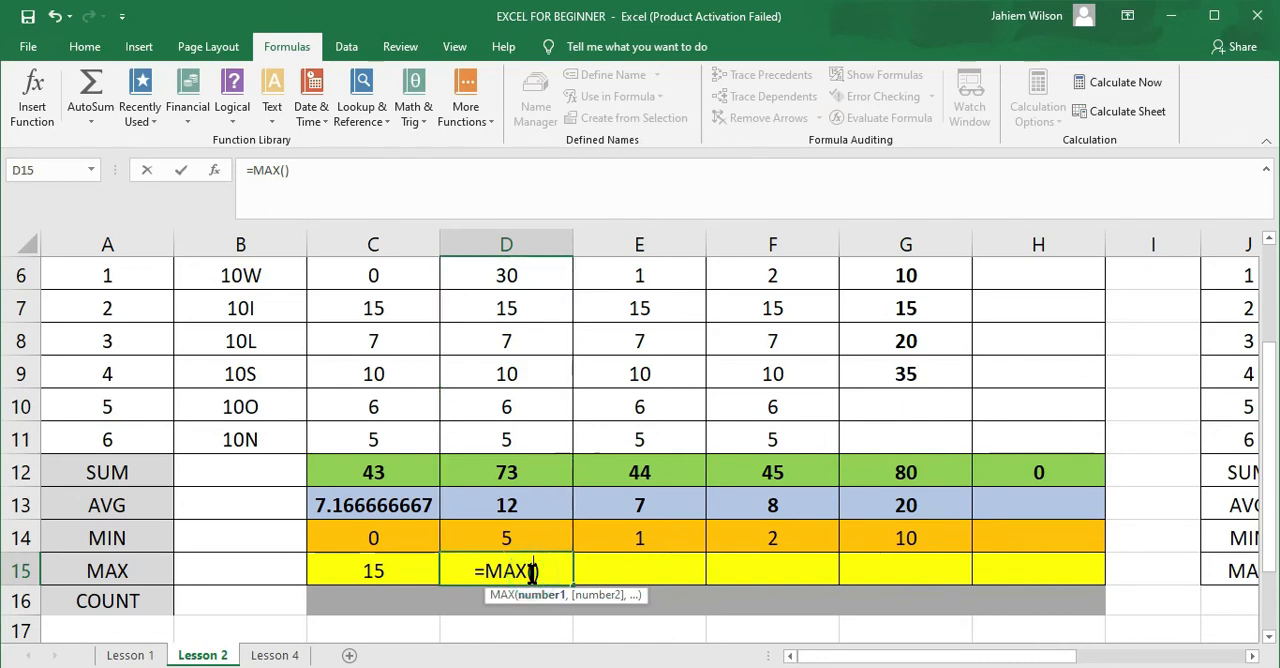
left_click(286, 170)
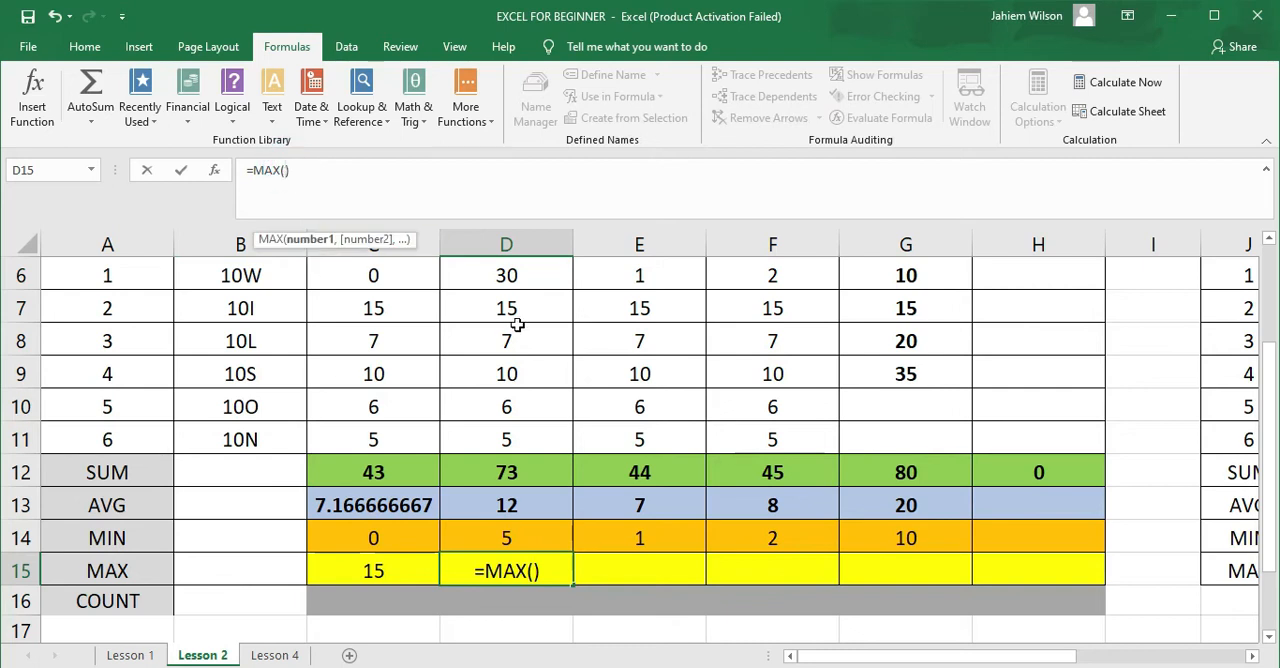
left_click_drag(527, 265, 534, 437)
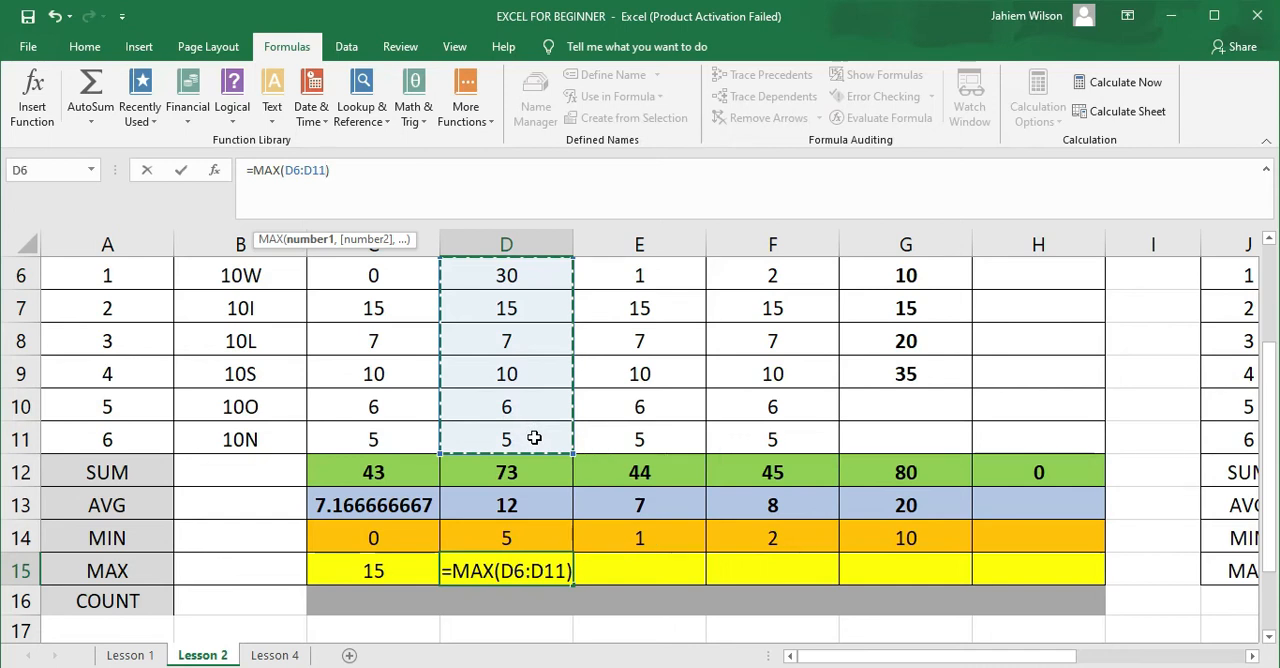
key("Return")
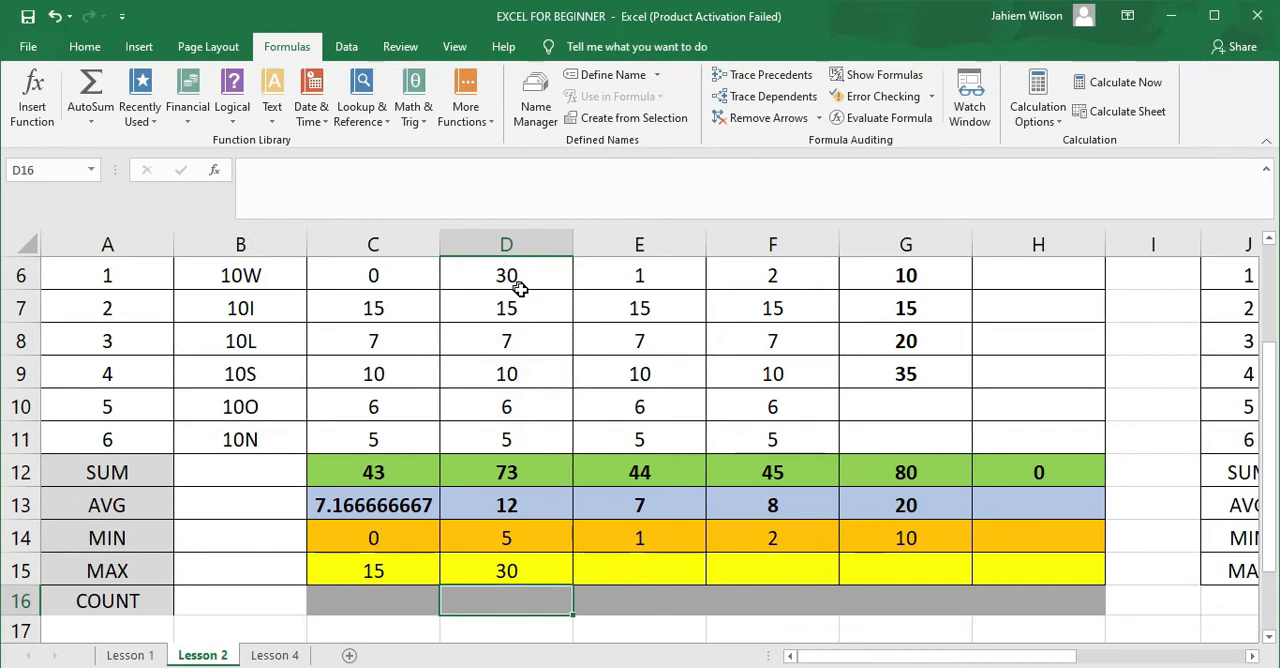
Enter the formula =max(E6:E11) in cell E15
left_click(640, 567)
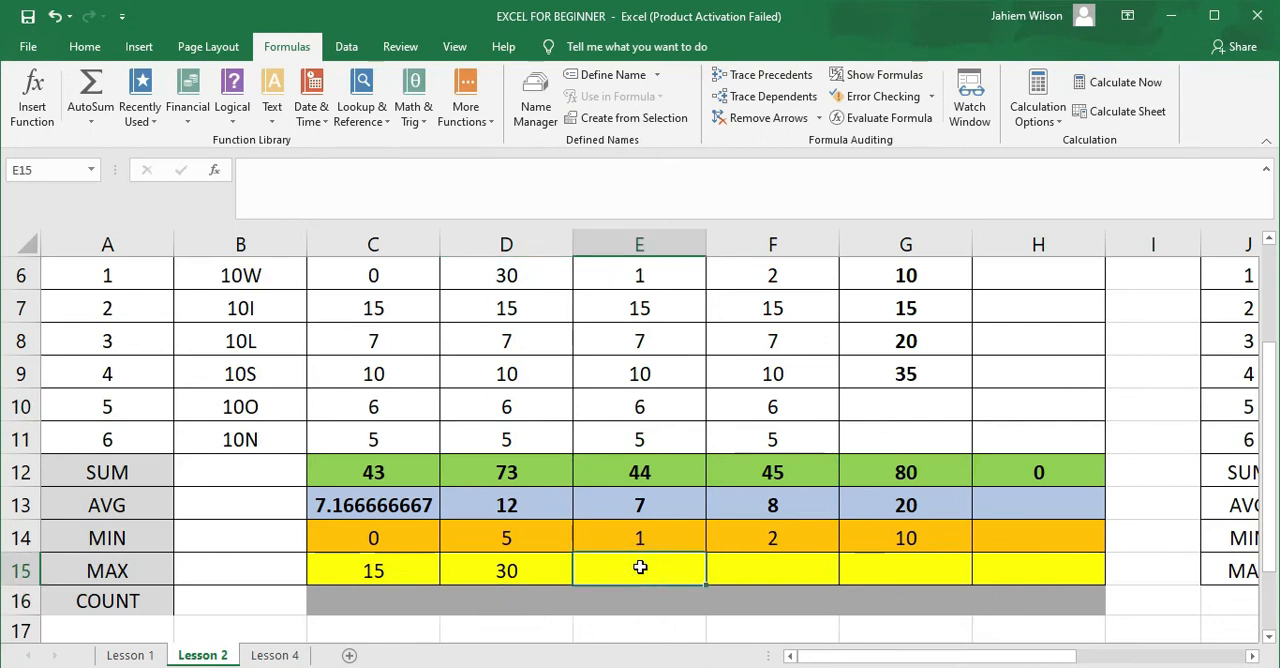
type("=")
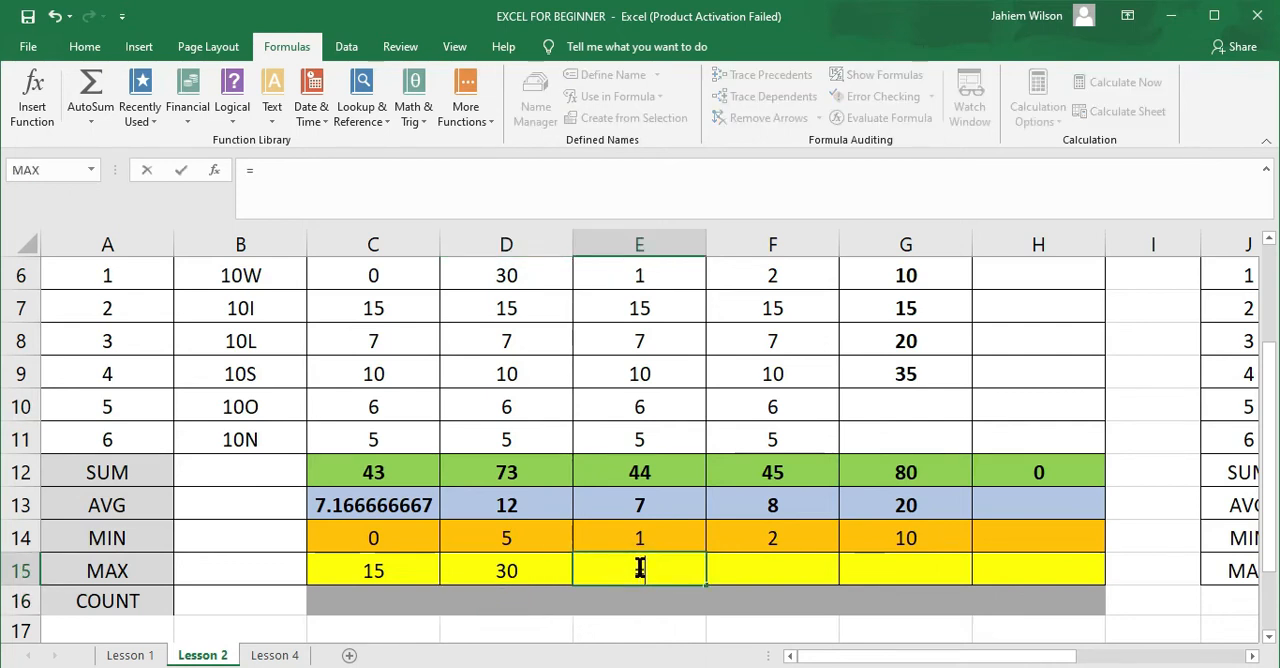
type("max")
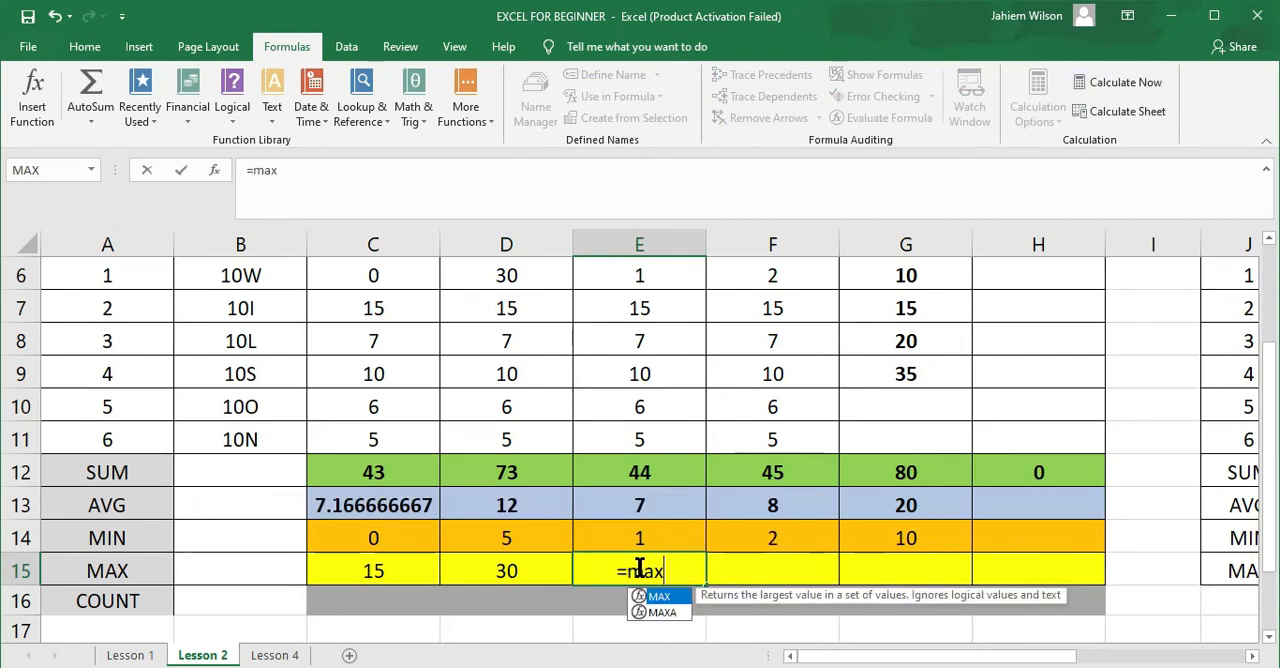
type("(")
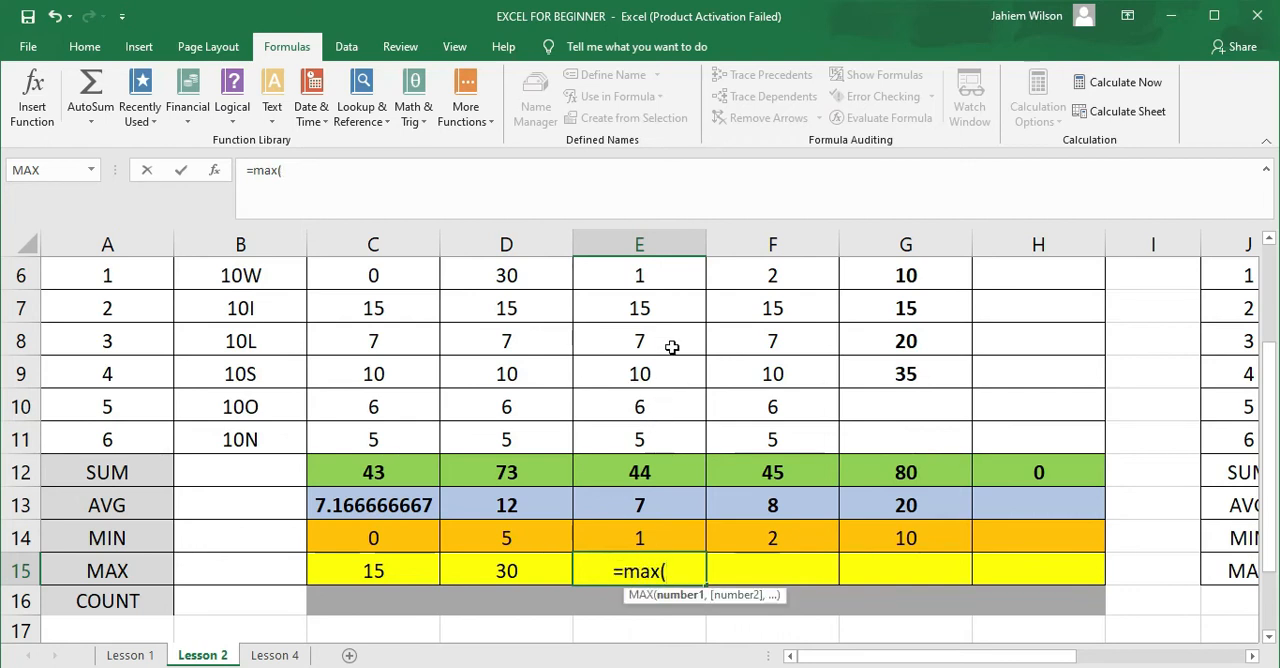
left_click_drag(651, 266, 653, 444)
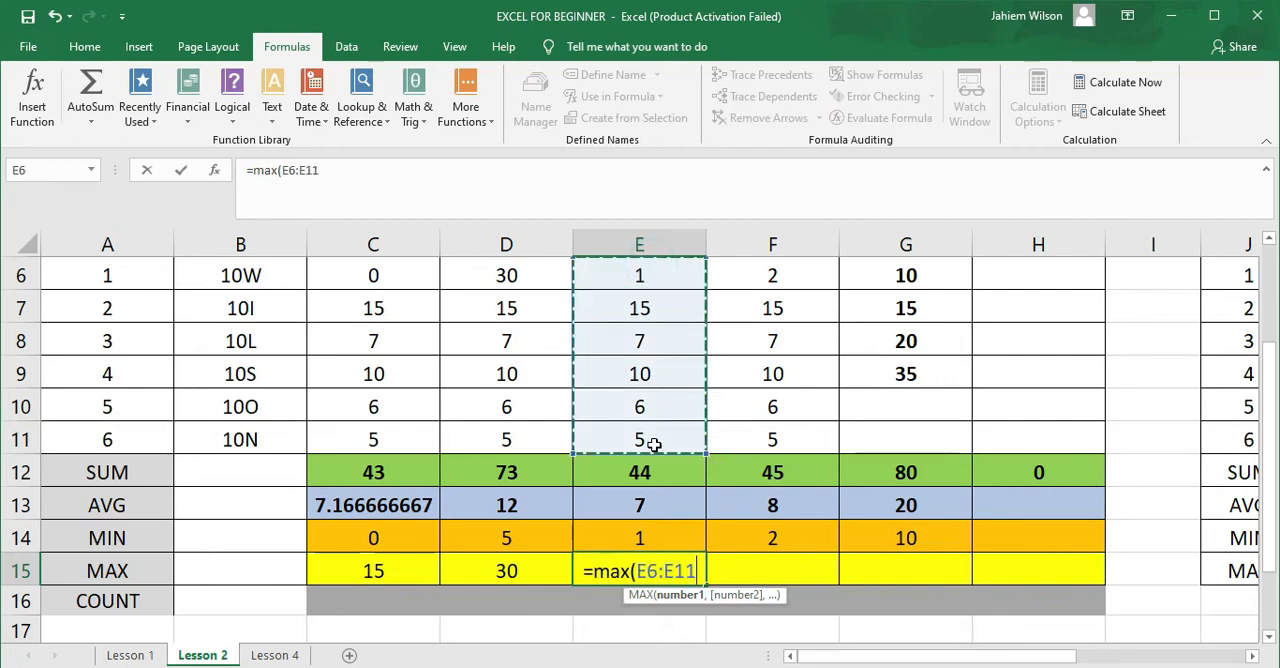
type(")")
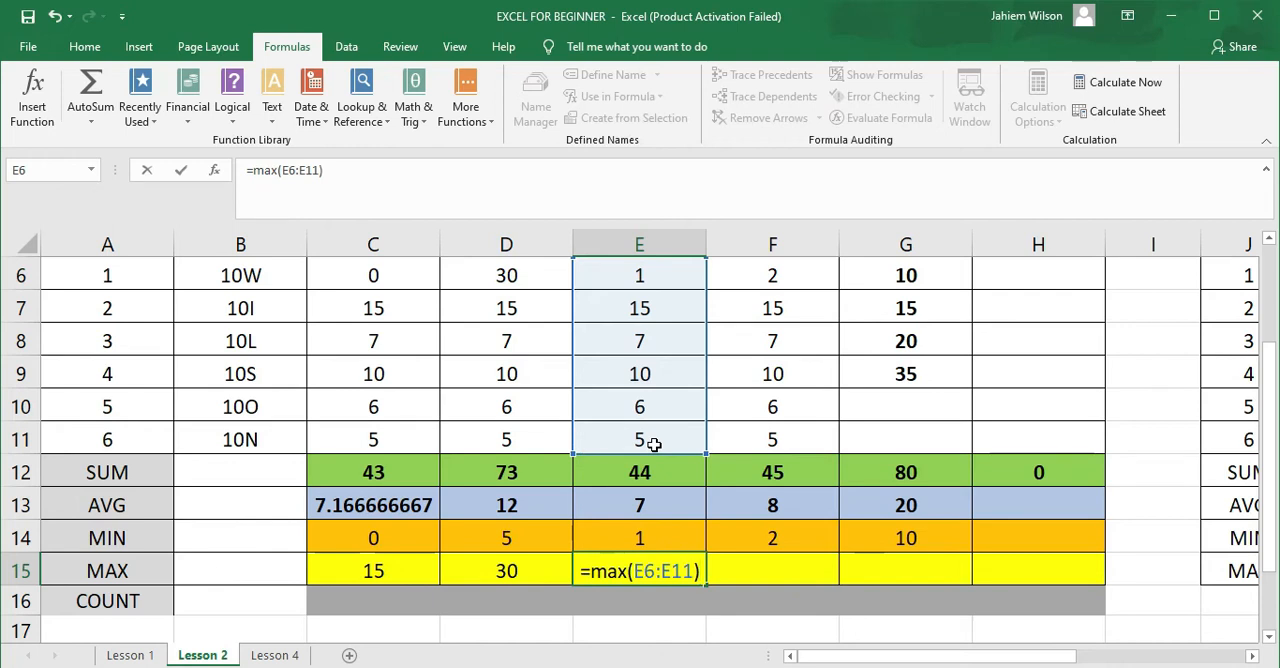
key("Return")
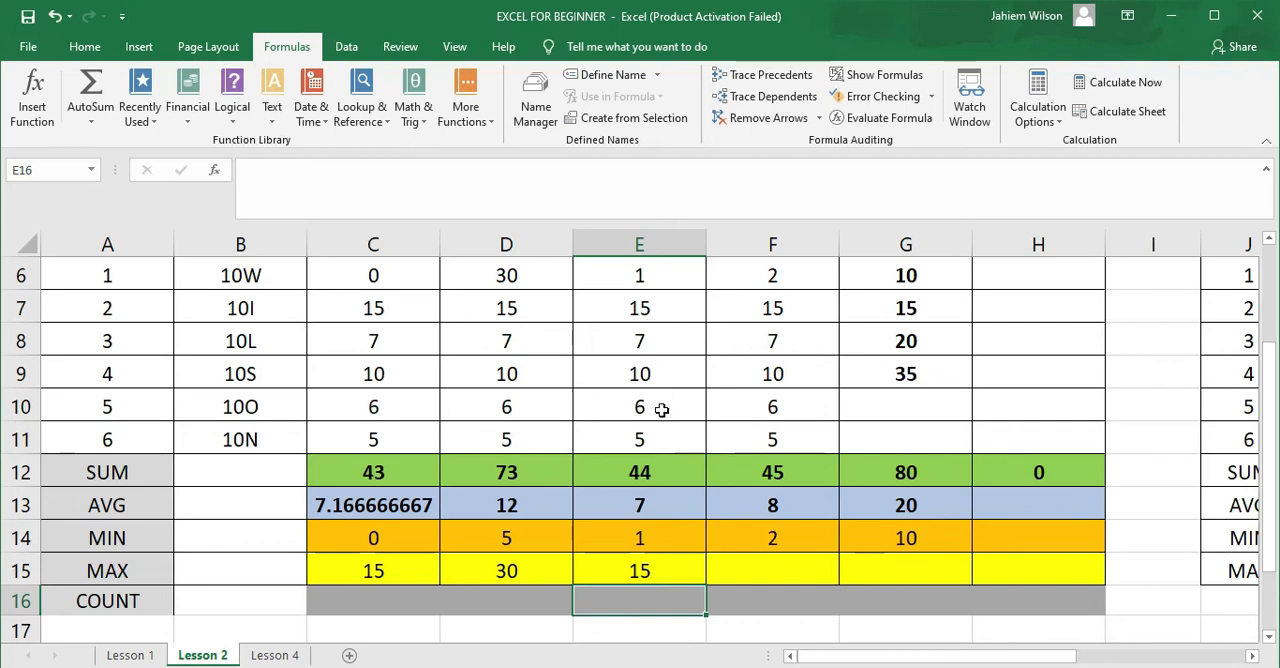
Insert the statistical function MAX into cell F15
left_click(780, 569)
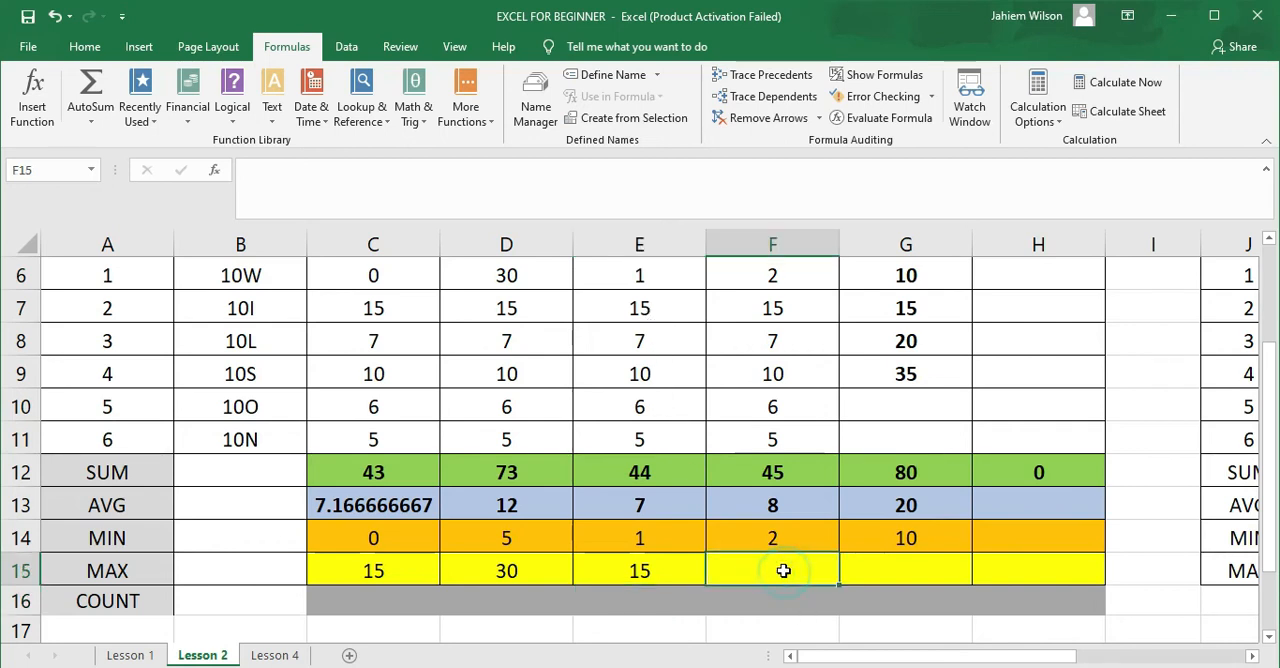
left_click(488, 118)
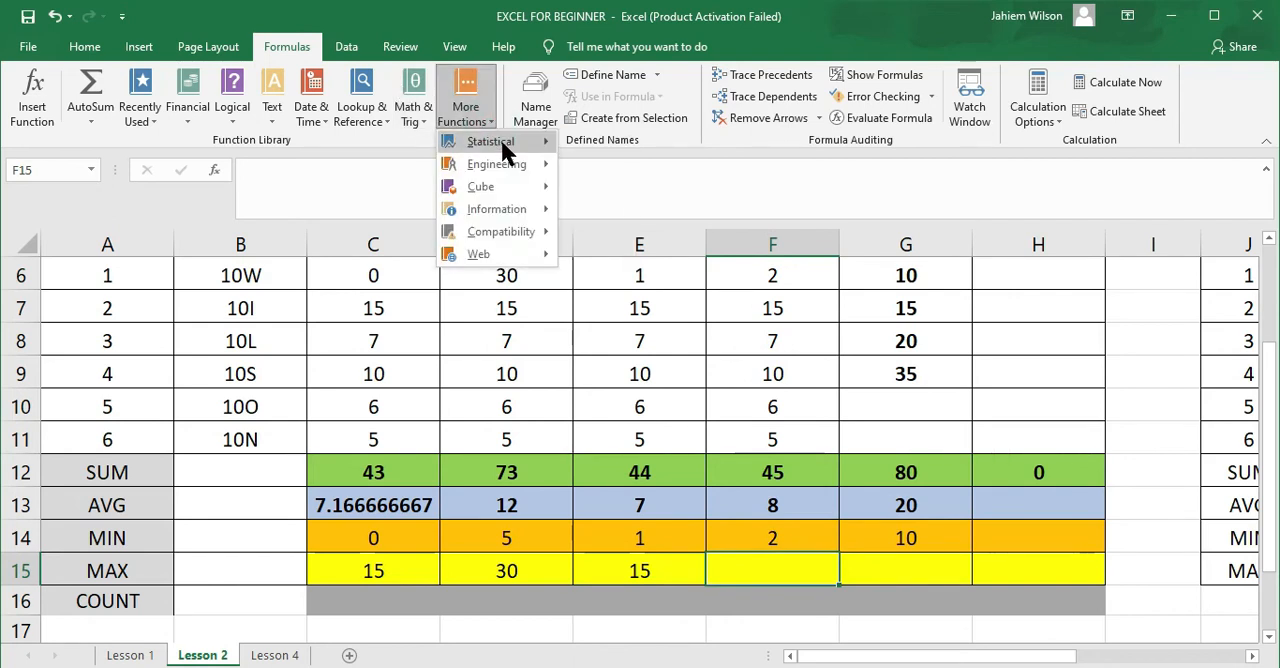
left_click(502, 140)
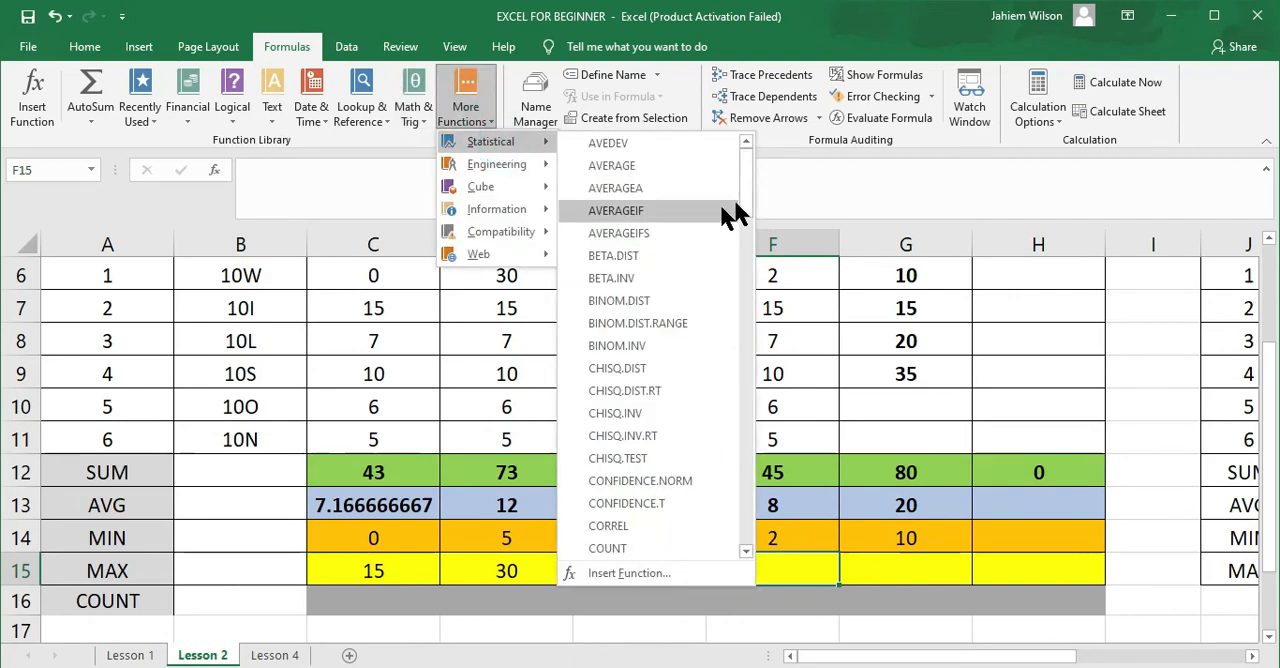
left_click_drag(752, 193, 764, 397)
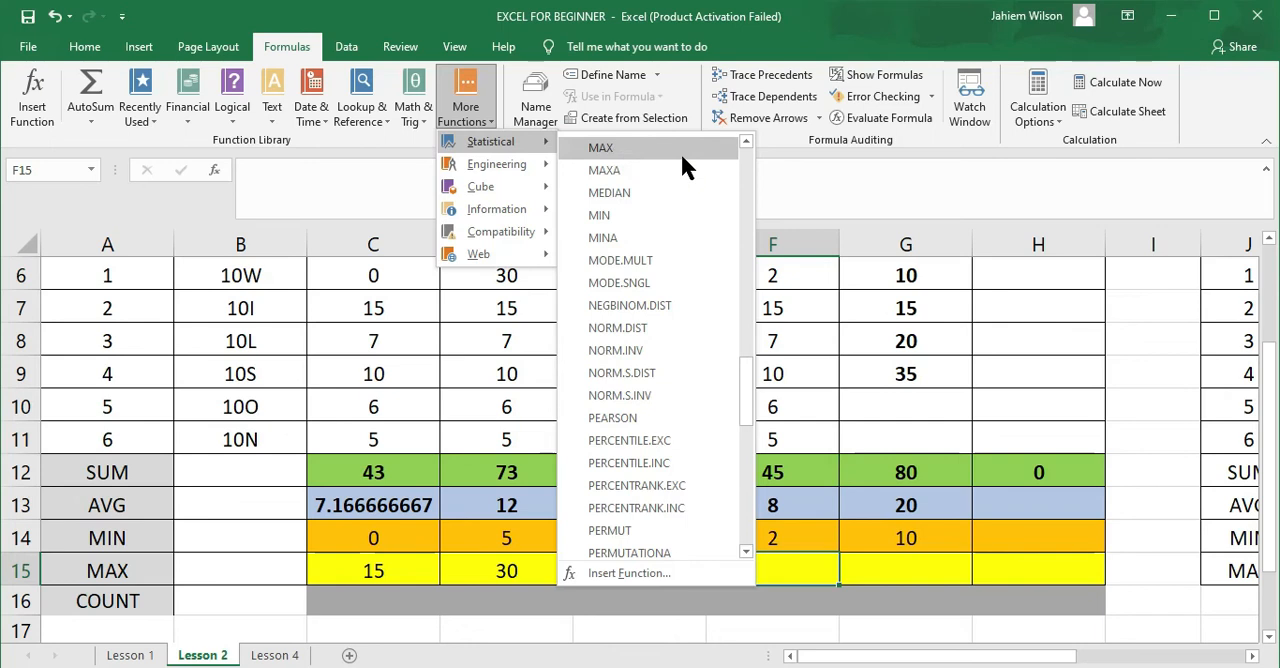
left_click(651, 150)
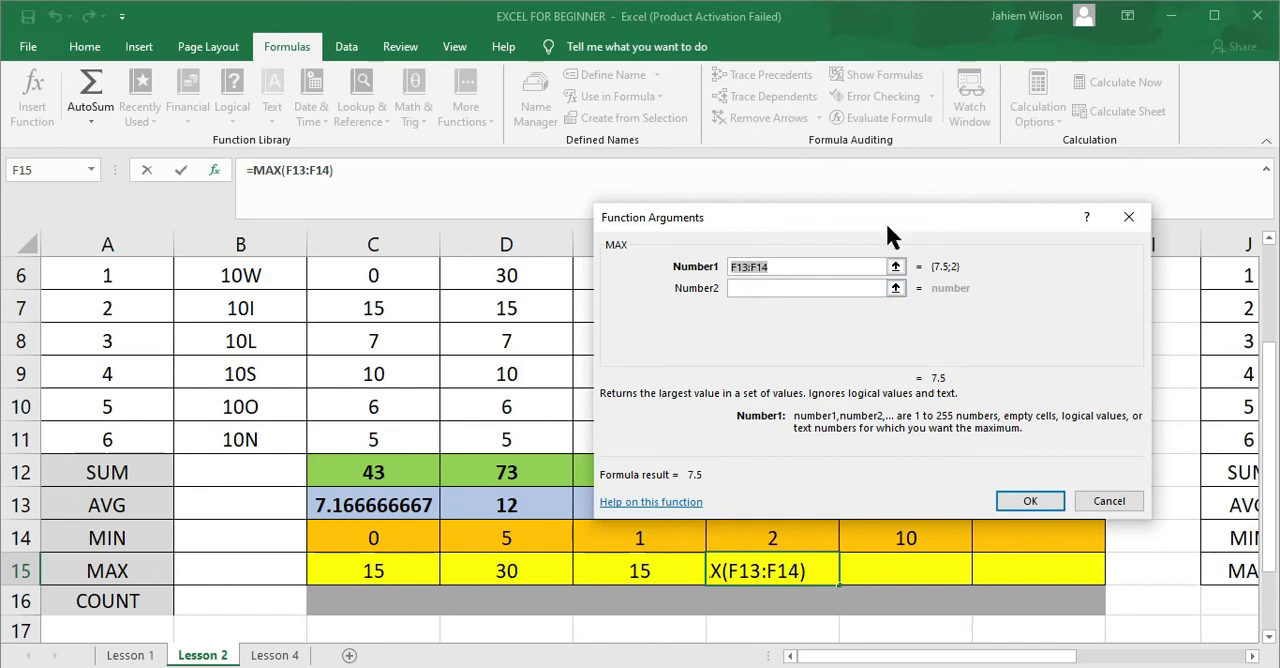
Change the range of the MAX formula in F15 to F6:F11 and accept the function
left_click(303, 170)
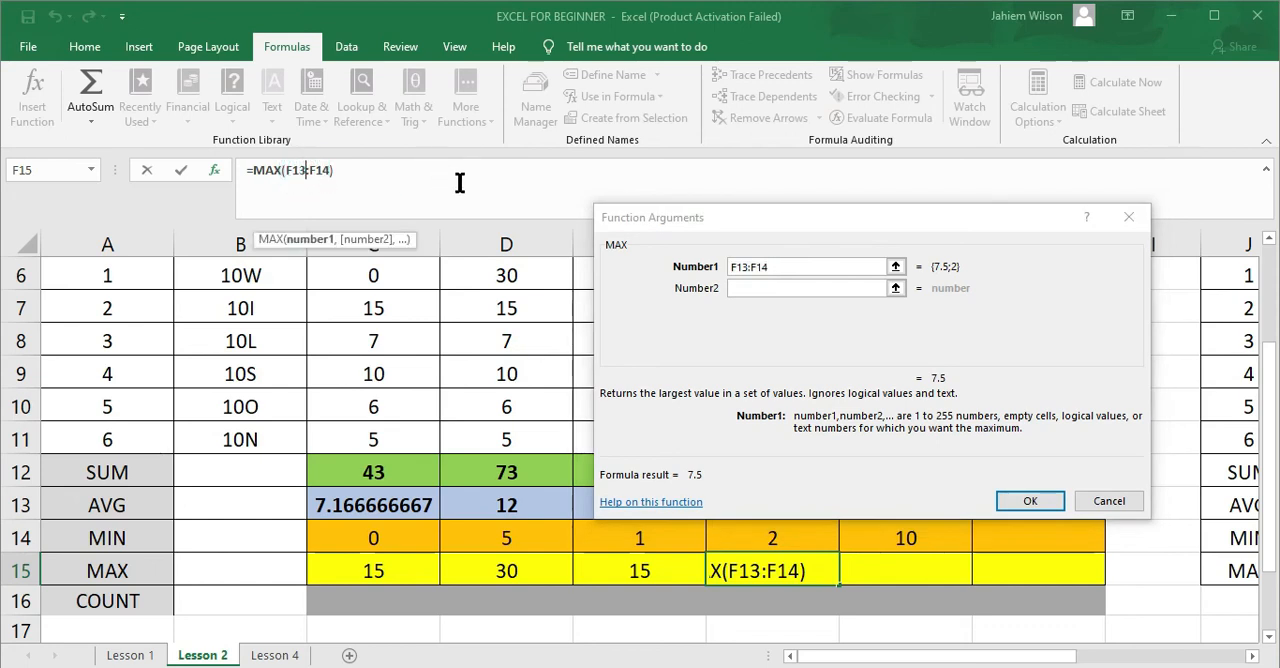
key("BackSpace")
key("BackSpace")
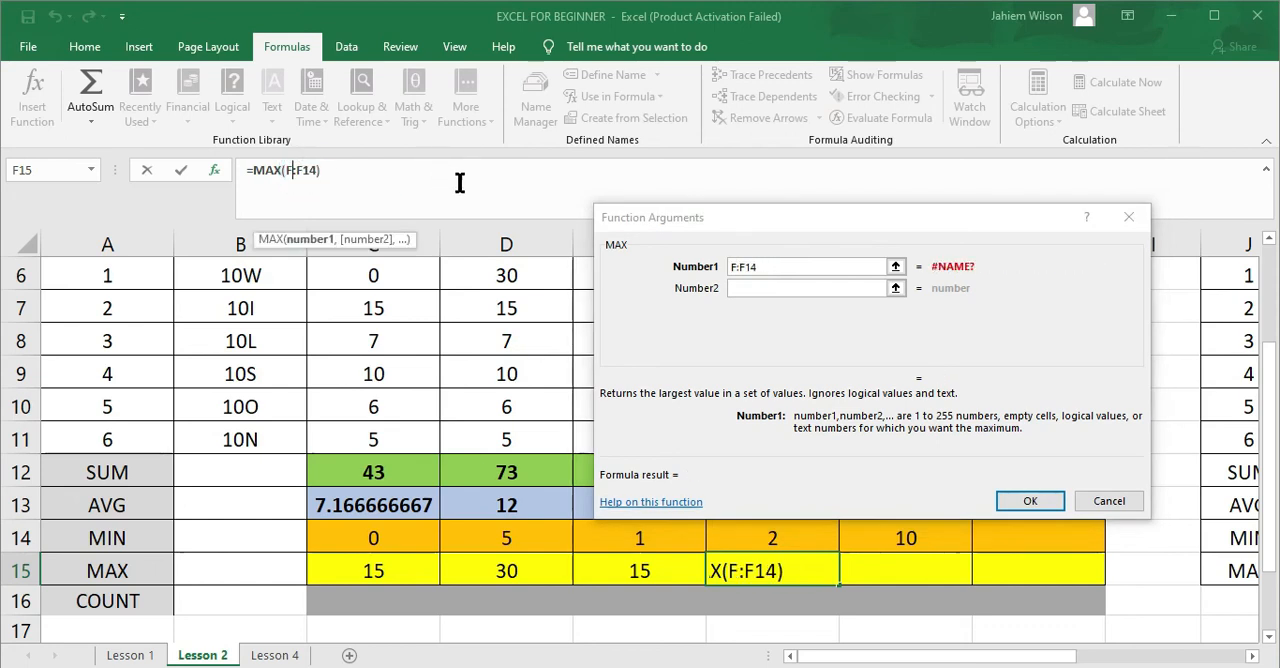
type("6")
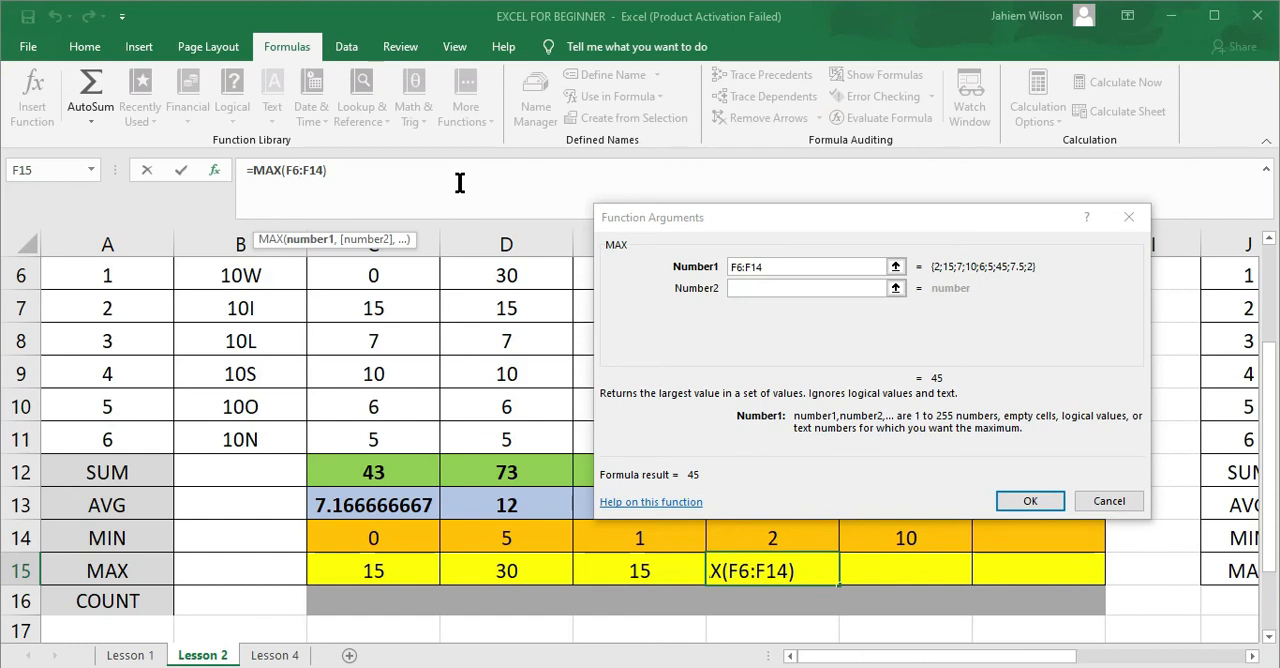
key("Right")
key("Right")
key("BackSpace")
type("1")
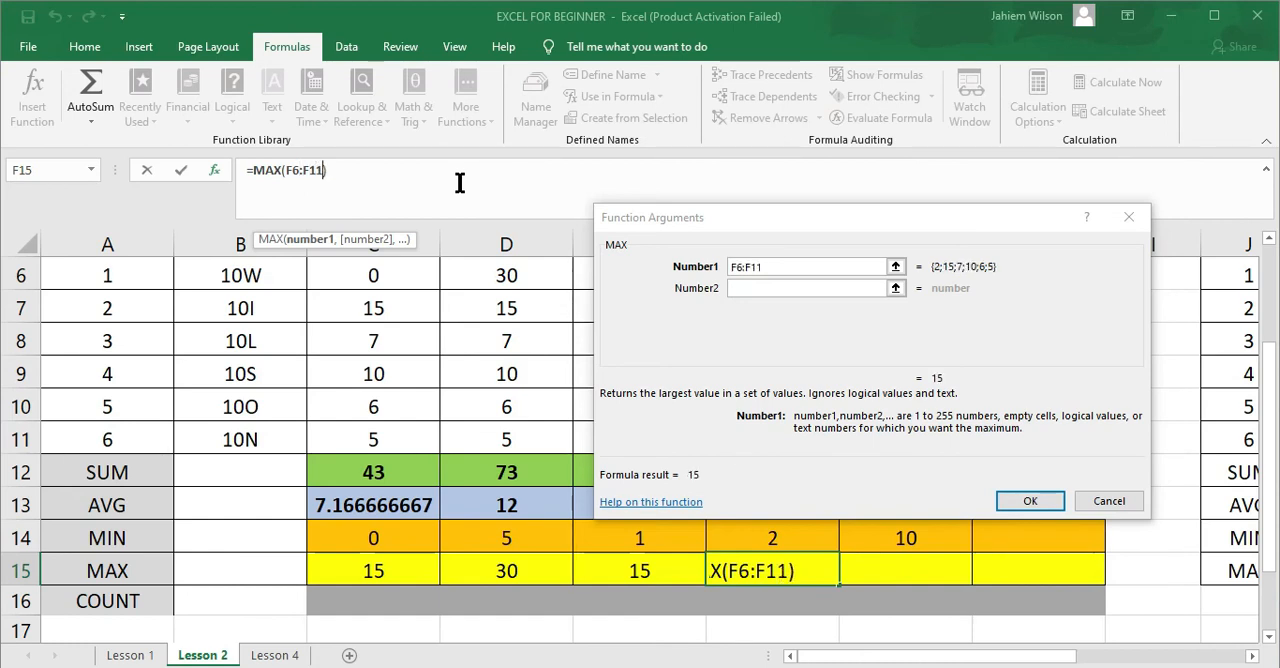
key("Return")
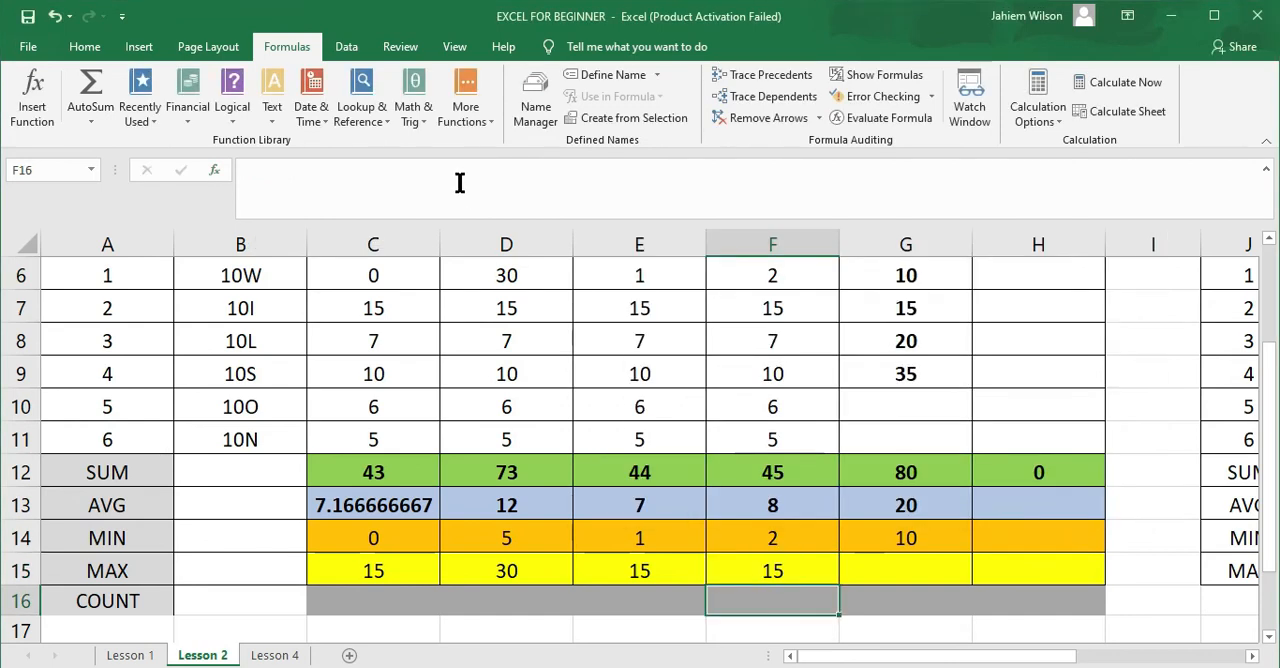
Fill the MAX formula from F15 across to G15 and check the range it references
left_click(786, 570)
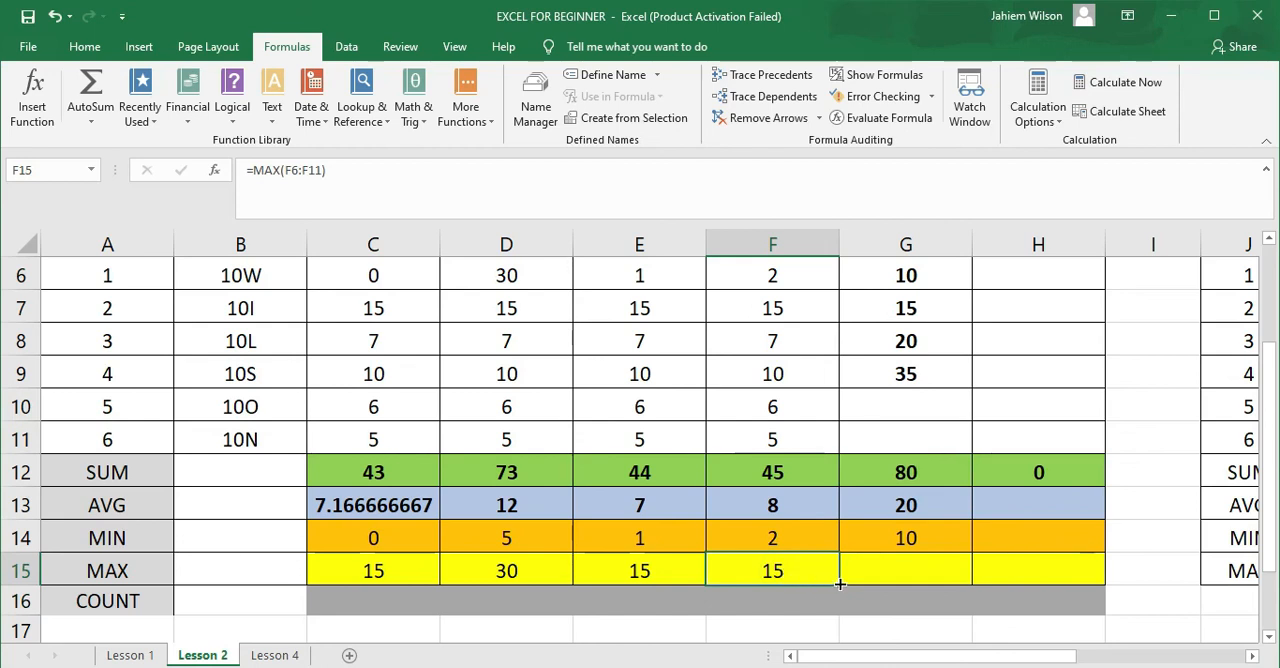
left_click_drag(838, 584, 929, 574)
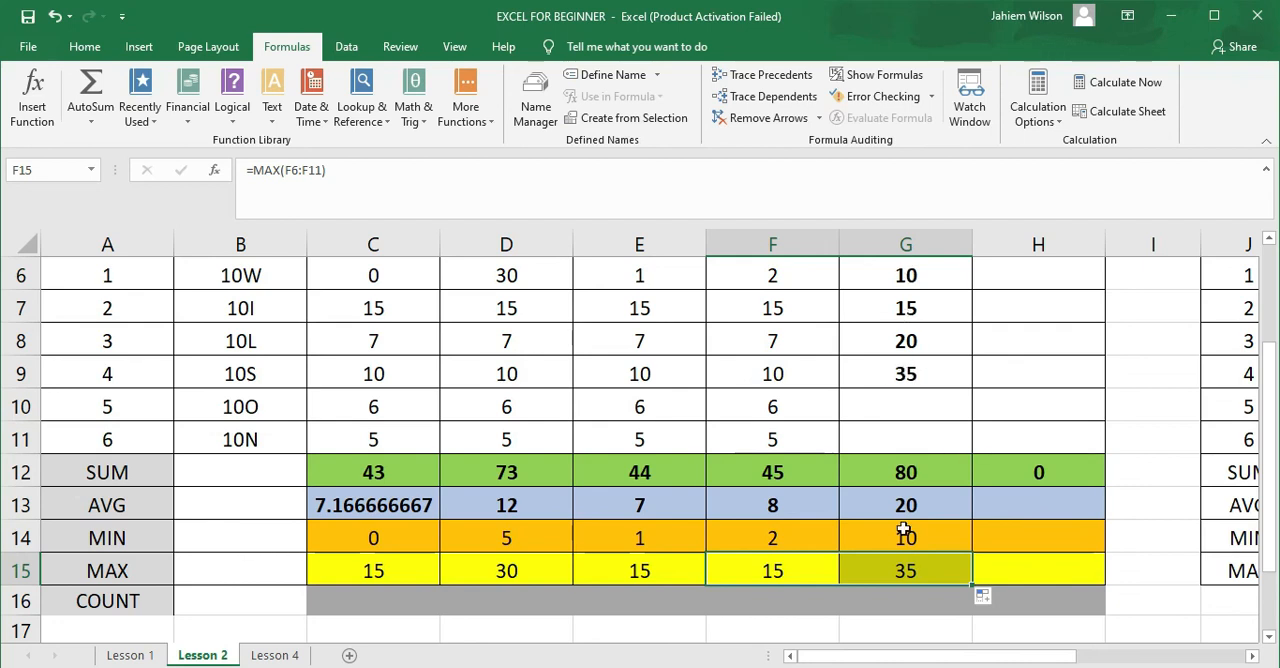
double_click(898, 572)
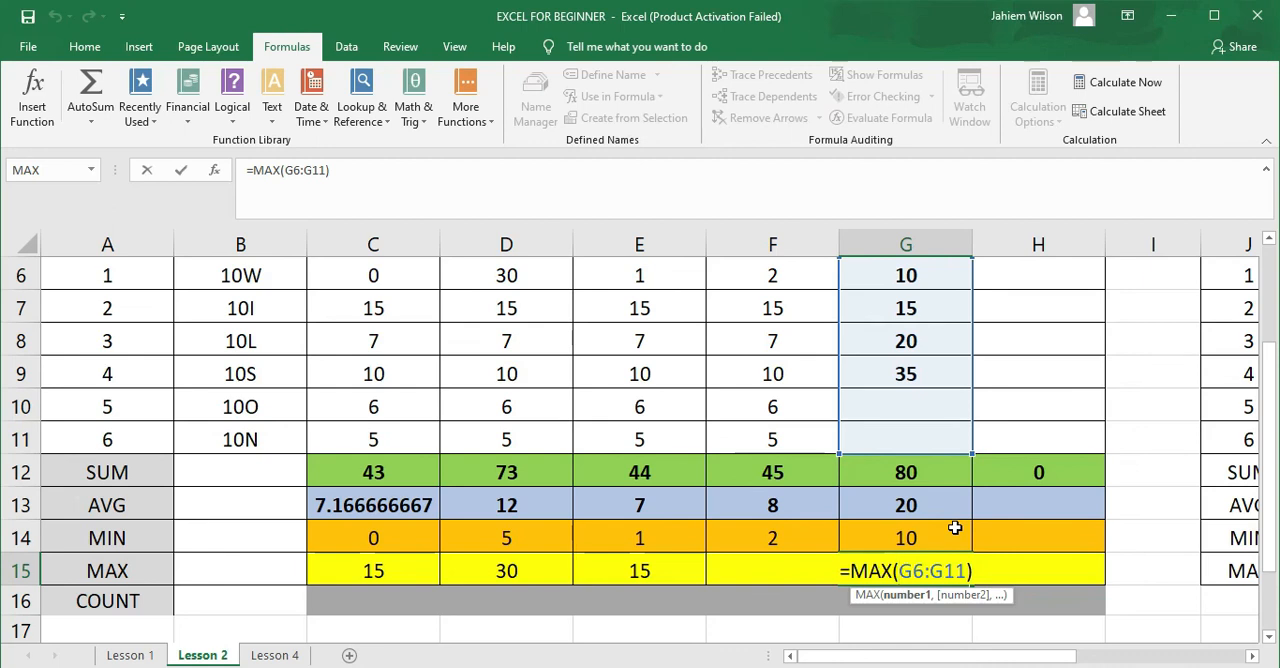
key("Return")
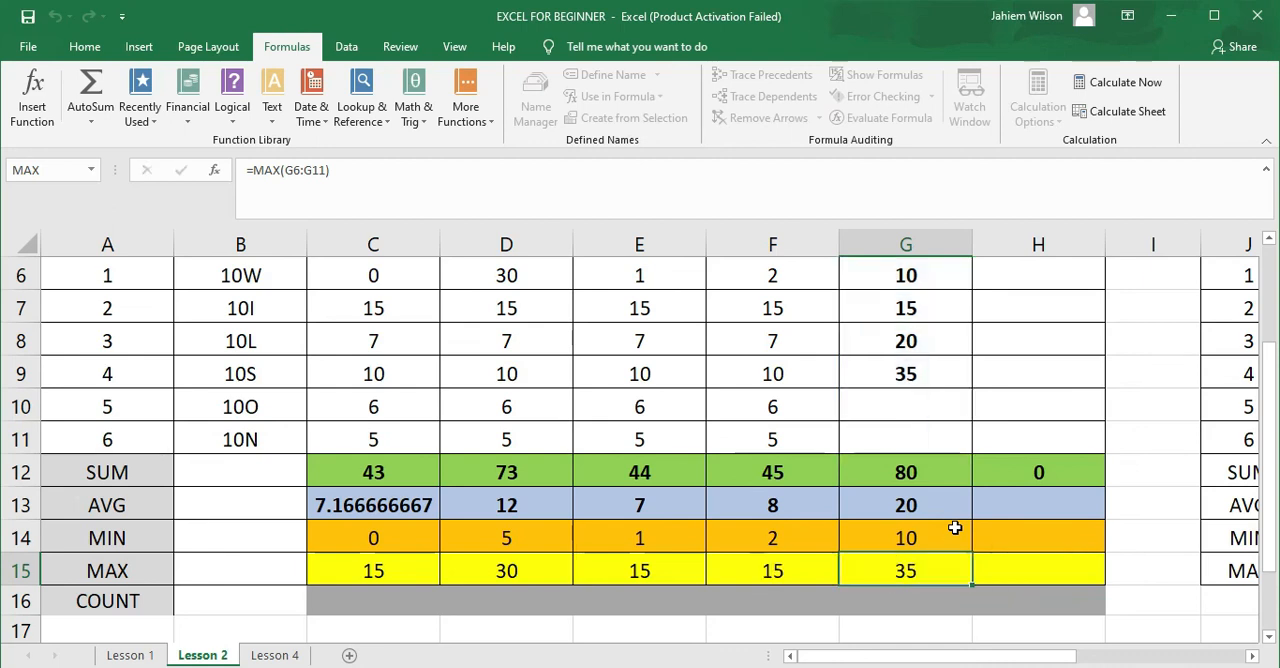